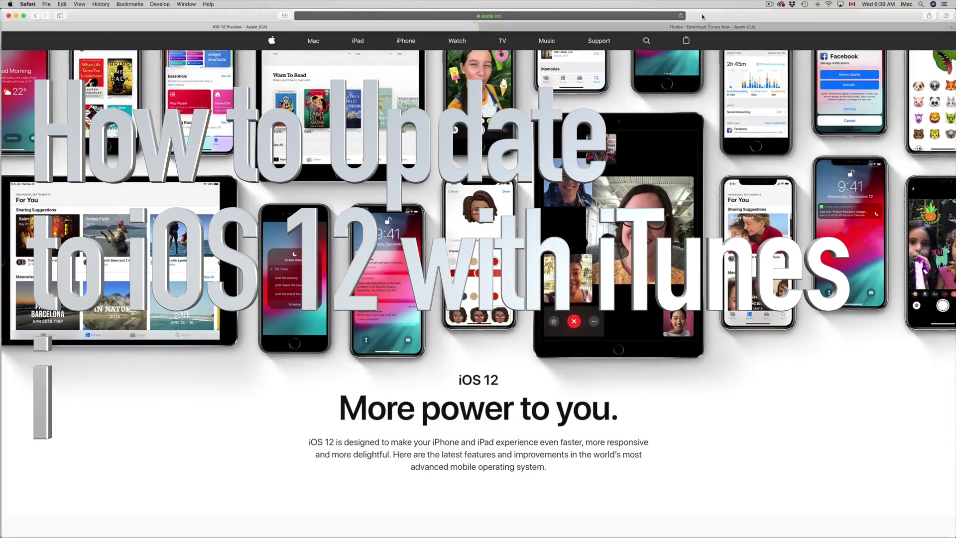
- In Safari, switch to the iTunes download page and scroll down to its Apple Music section
click(702, 17)
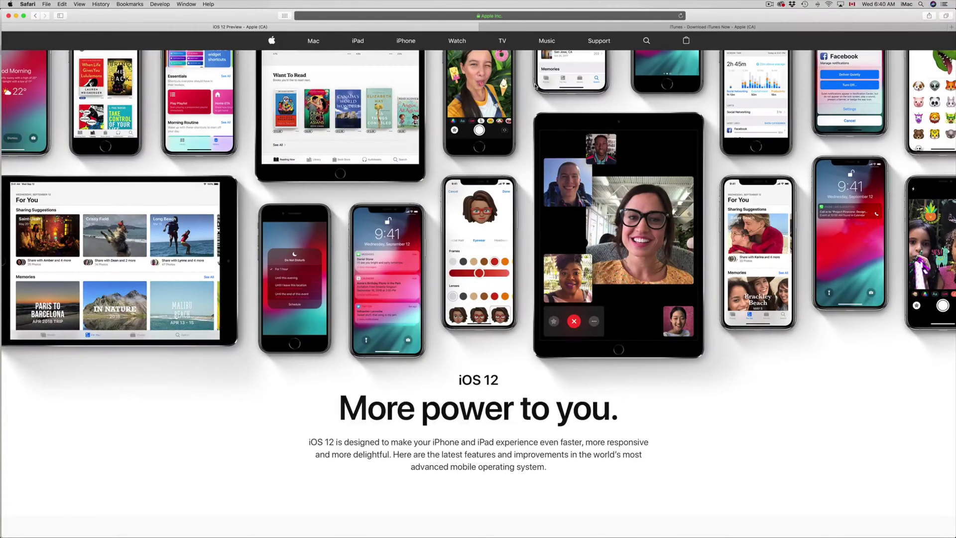
click(649, 30)
scroll(525, 162, down, 1)
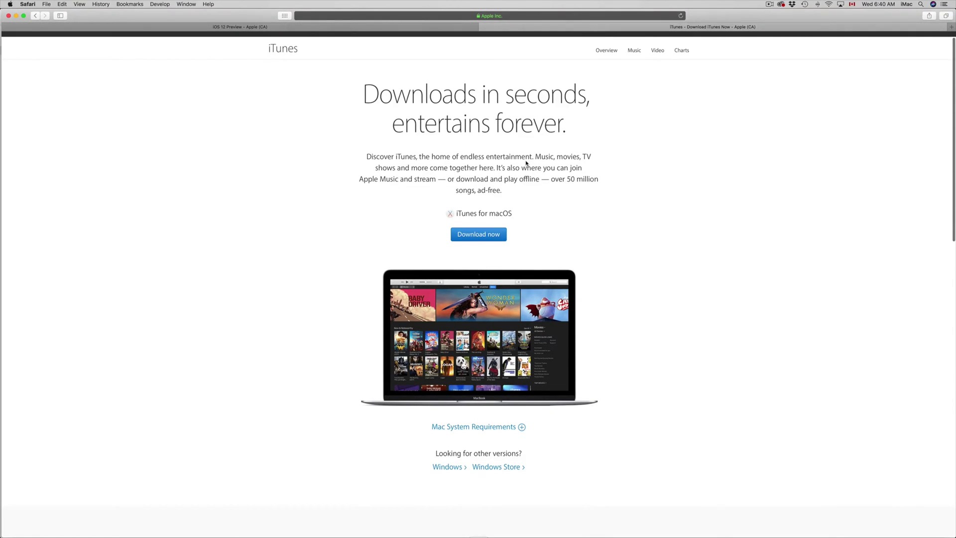
scroll(526, 163, down, 5)
scroll(473, 271, down, 3)
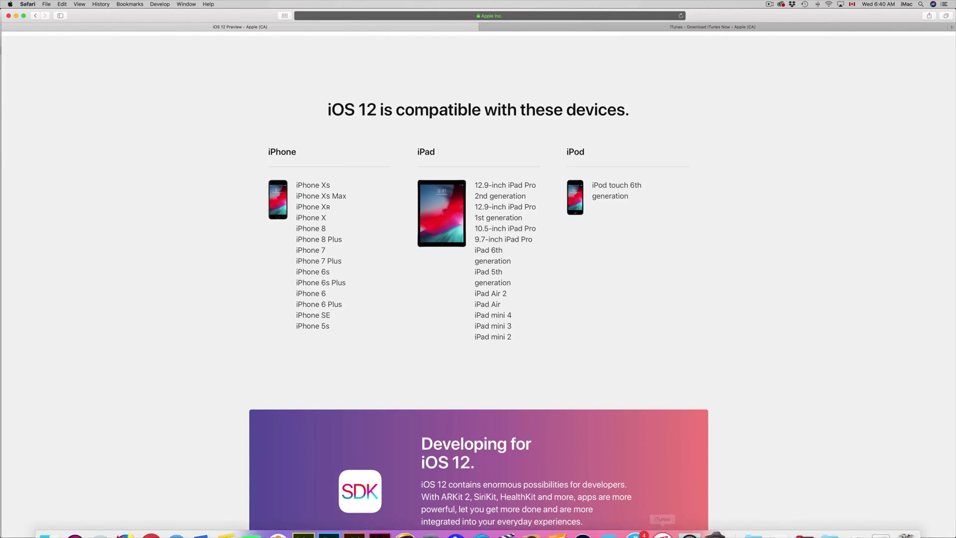
- Bring iTunes forward and show the iPad Pro's Summary page with iOS 11.4.1 installed
click(663, 535)
click(81, 32)
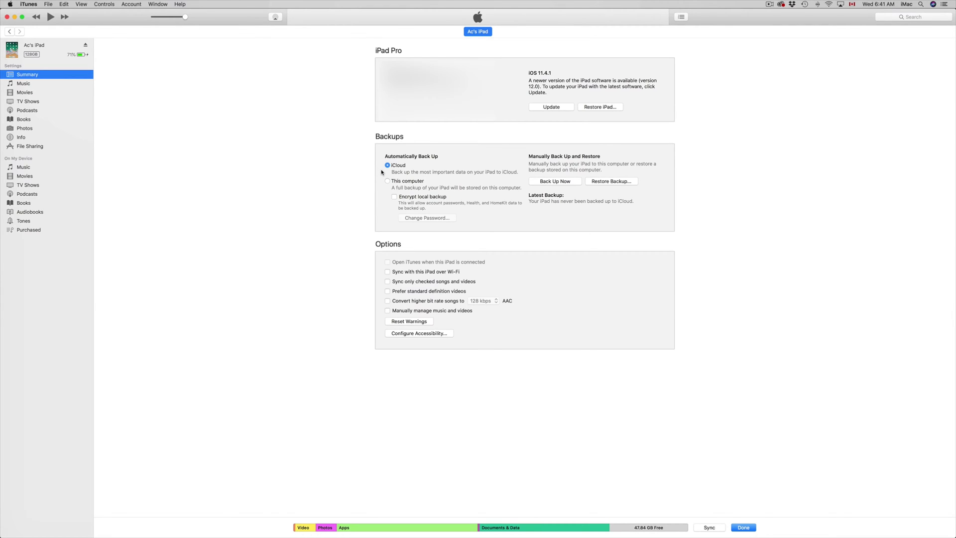
- Switch automatic backups to This computer and start an immediate iPad backup, answering the purchases prompt
click(388, 181)
click(554, 182)
click(544, 186)
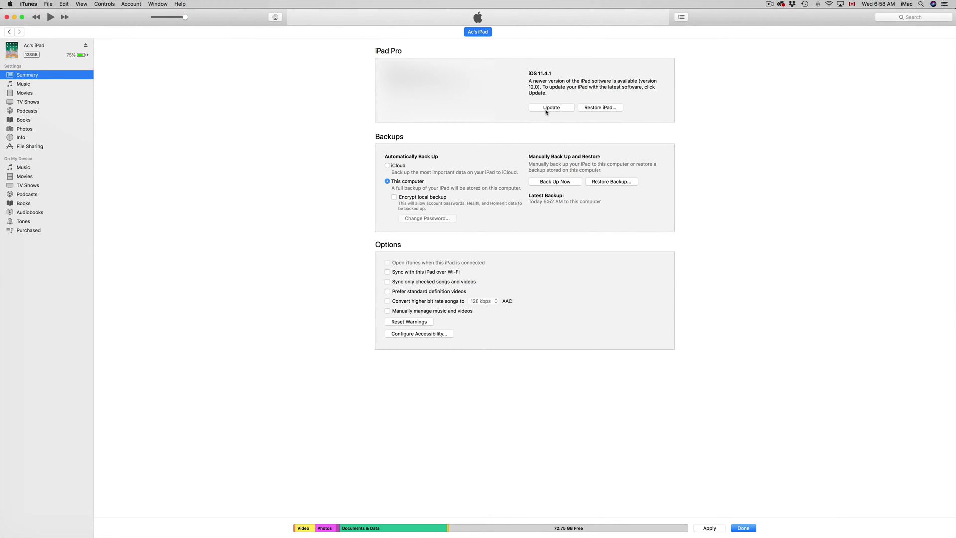
- Confirm the iOS 12.0 update, continuing past the purchases warning and release notes, and accept the licence
click(545, 108)
click(551, 183)
click(553, 179)
click(572, 249)
click(574, 250)
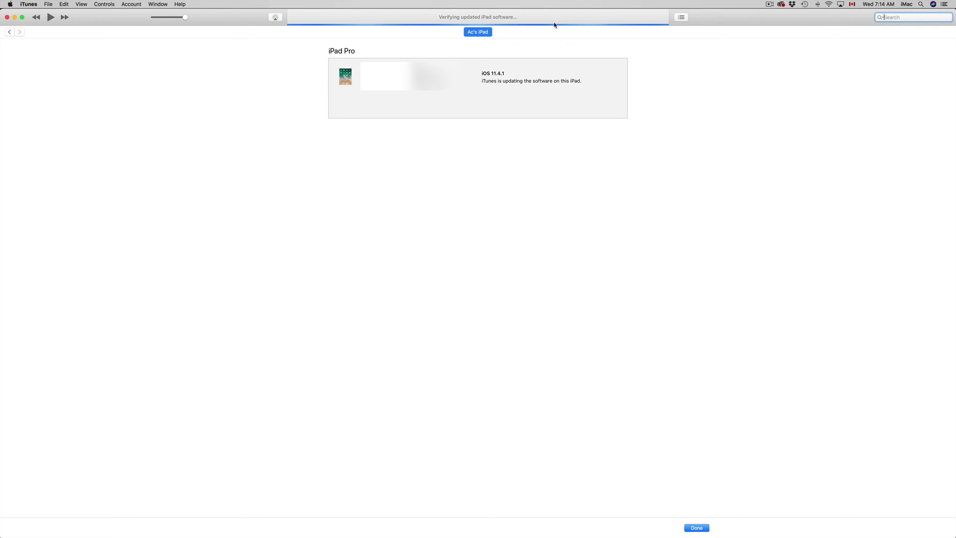
- Dismiss the update alert to return to the Music library's Recently Added view
click(549, 181)
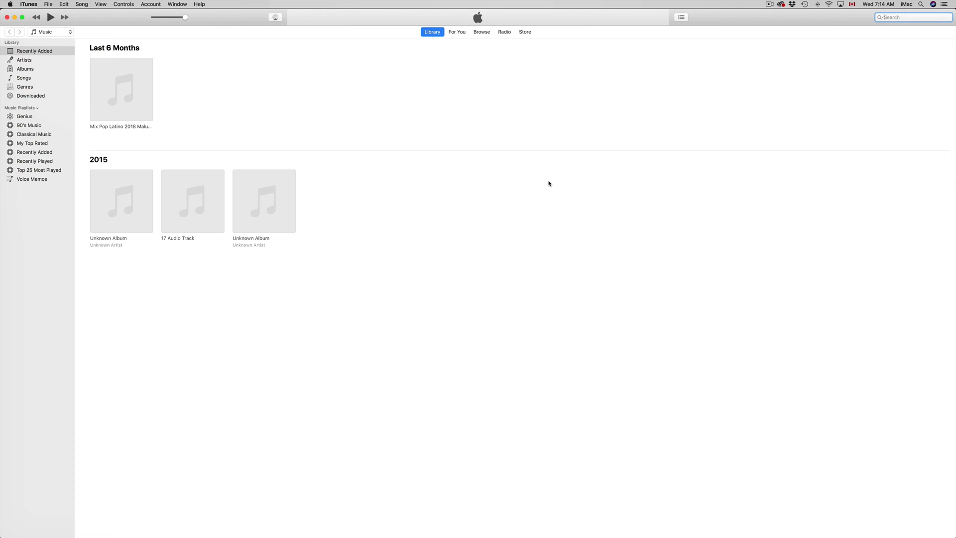